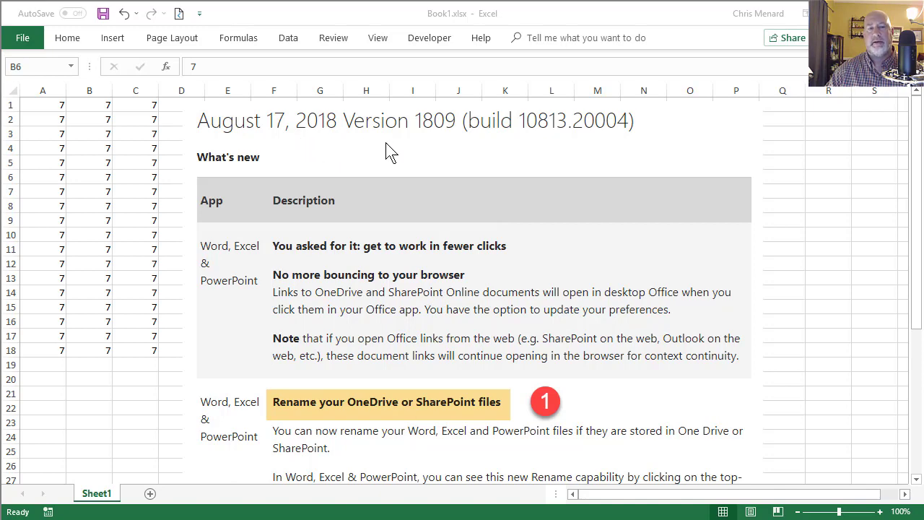
- Scroll the Excel release notes down to the Rename and Delete OneDrive file sections
scroll(443, 195, "down", 2)
scroll(445, 201, "down", 3)
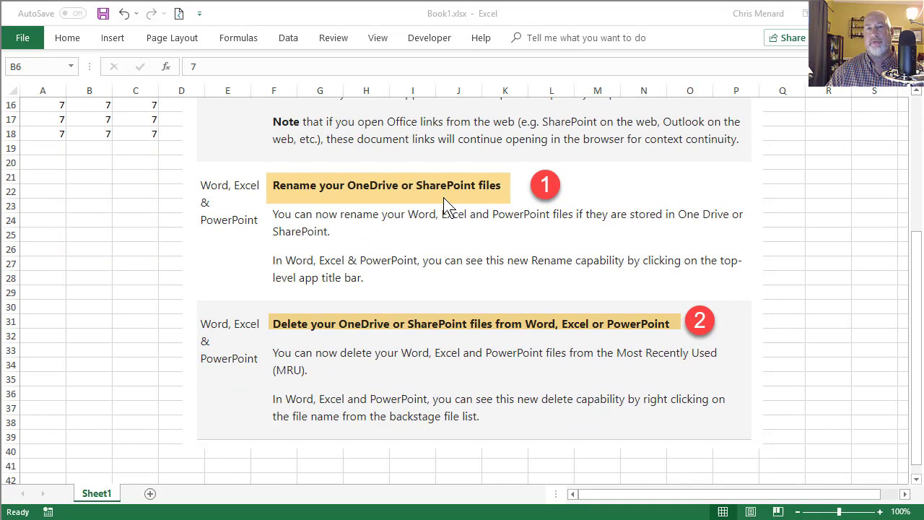
scroll(445, 201, "up", 3)
scroll(445, 201, "down", 1)
scroll(445, 200, "down", 1)
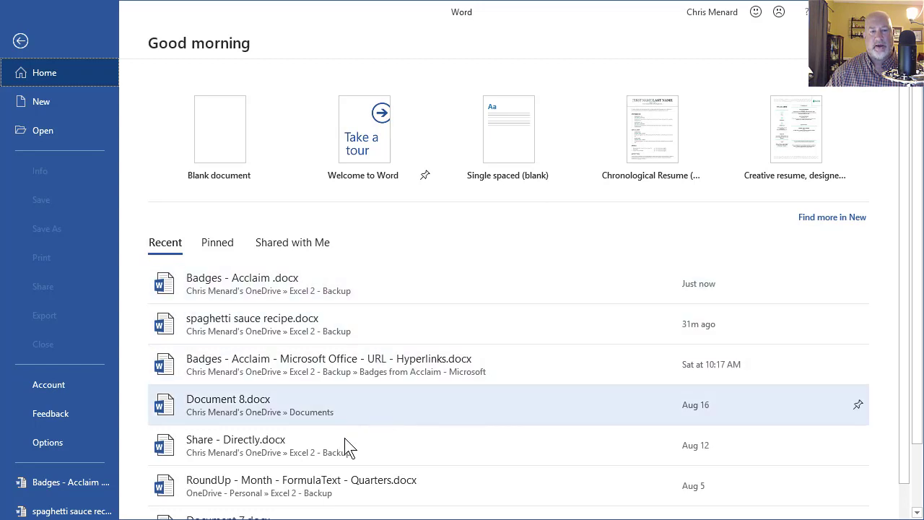
- Delete Document 8.docx from Word's recent files, then open Badges - Acclaim.docx
right_click(264, 416)
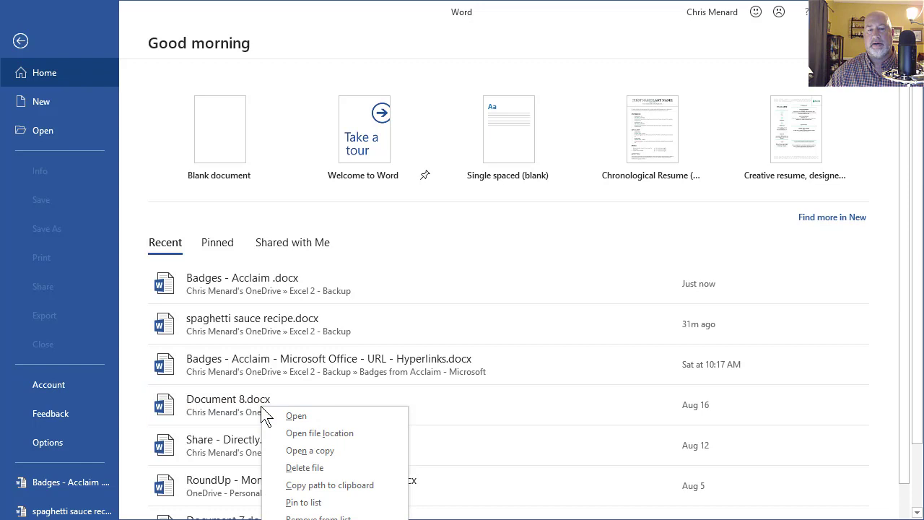
left_click(315, 469)
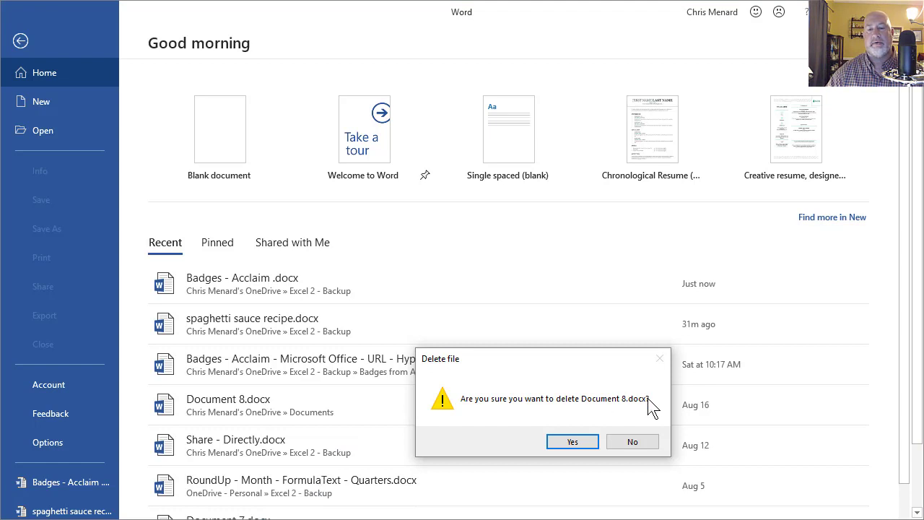
left_click(576, 442)
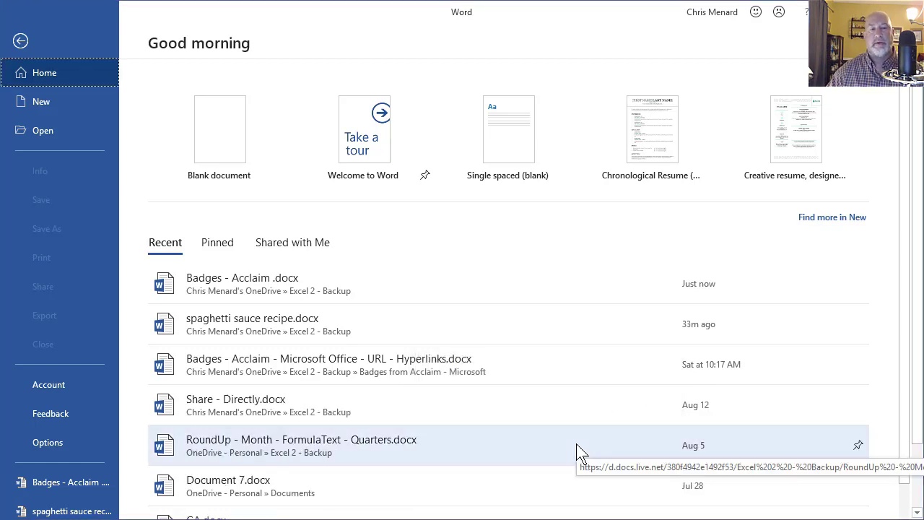
mouse_move(300, 284)
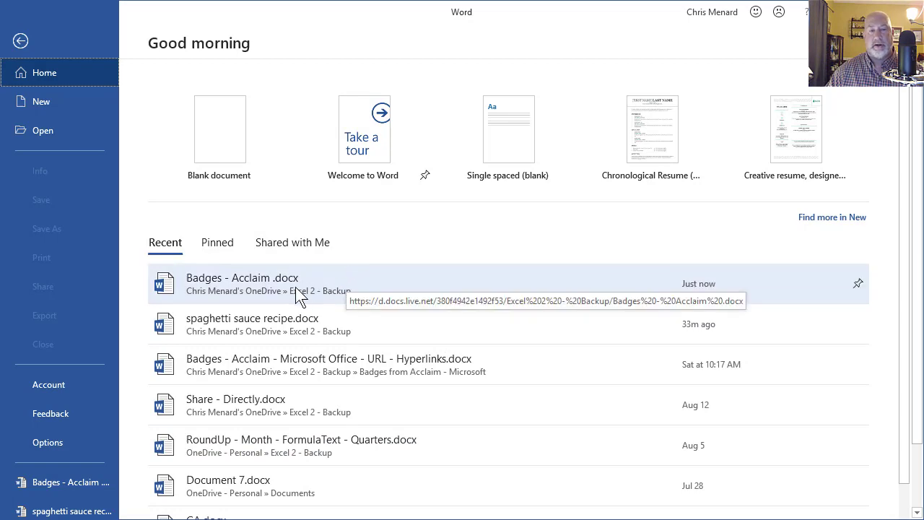
left_click(268, 286)
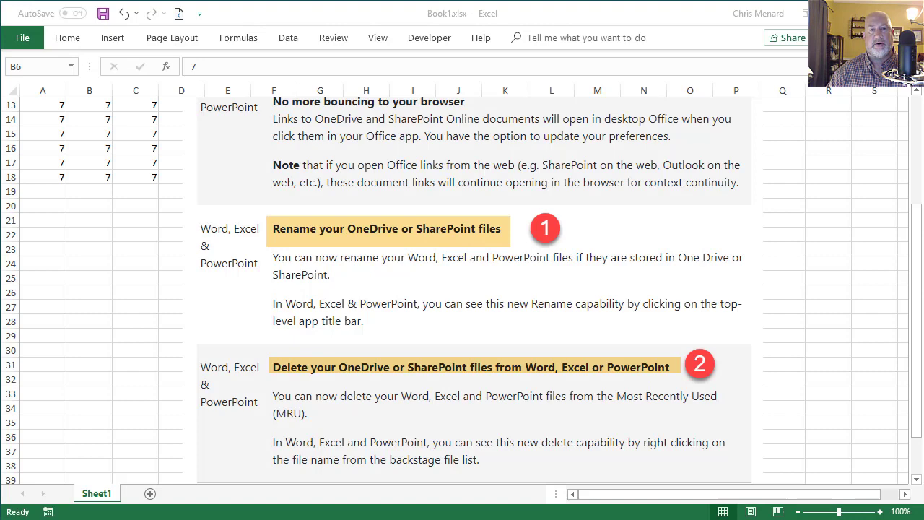
scroll(396, 385, "down", 2)
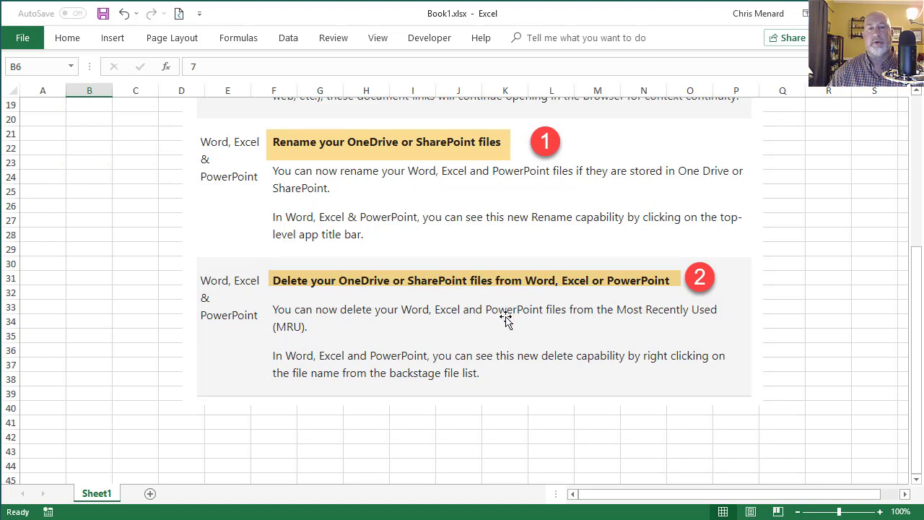
scroll(506, 319, "up", 1)
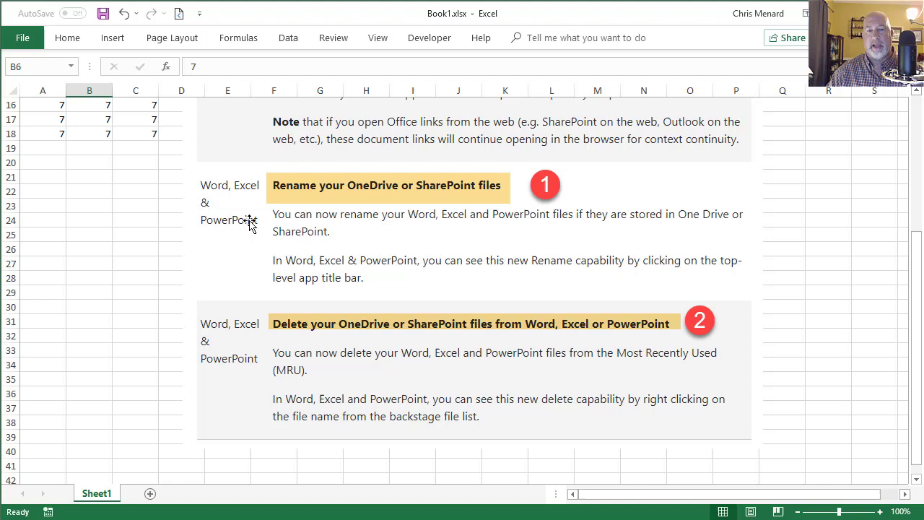
- Return to the Badges - Acclaim document and review its August 18 and 23 version history
key("alt+Tab")
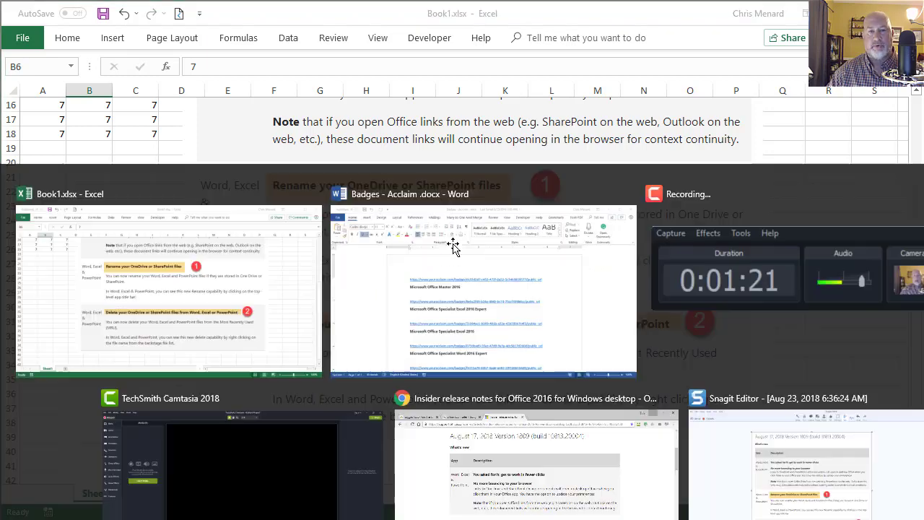
left_click(460, 206)
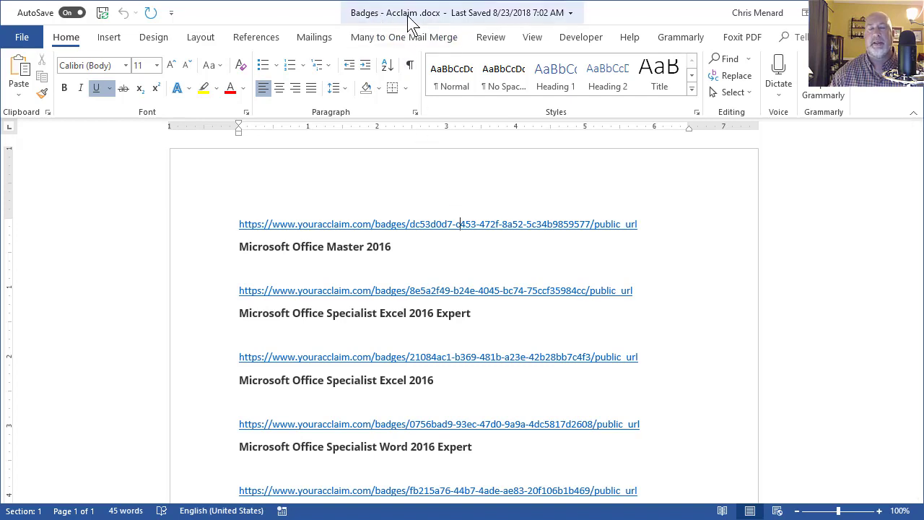
left_click(446, 22)
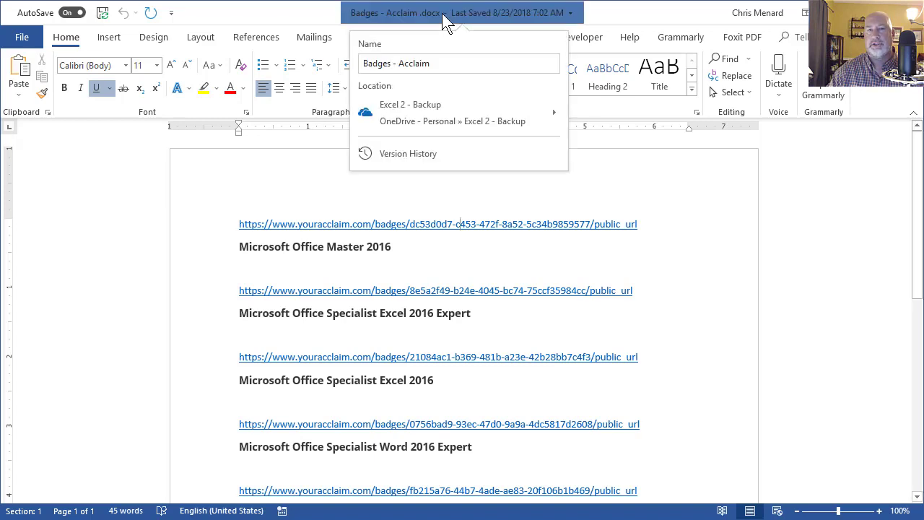
left_click(424, 155)
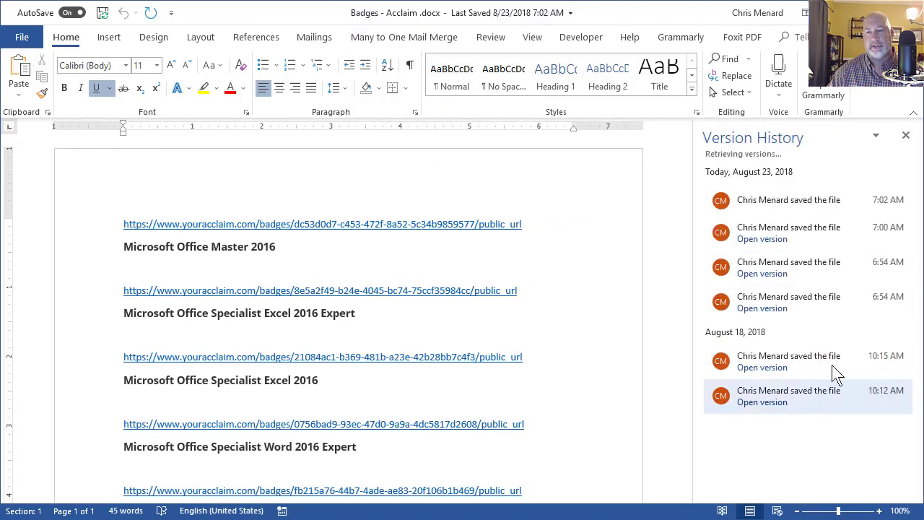
left_click(906, 137)
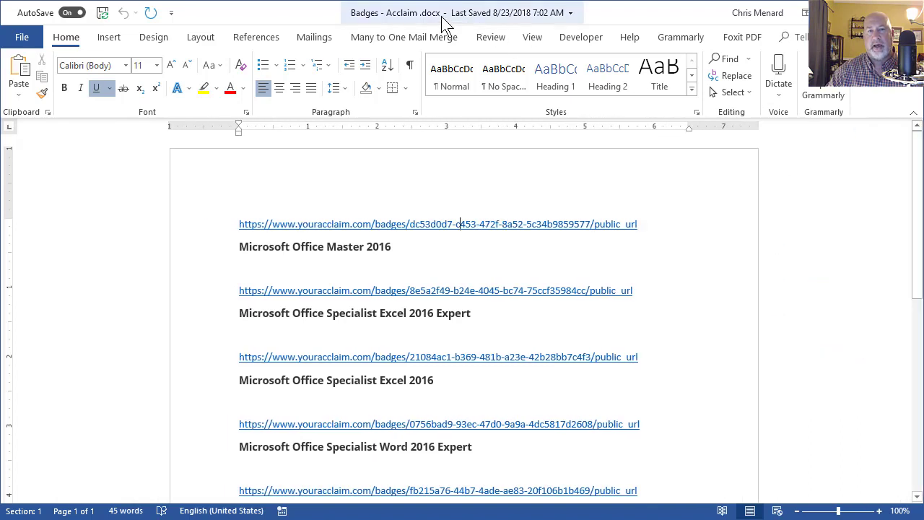
- Rename the document from the title bar to 'Badges - Acclaim - Microsoft Office 2016'
left_click(443, 16)
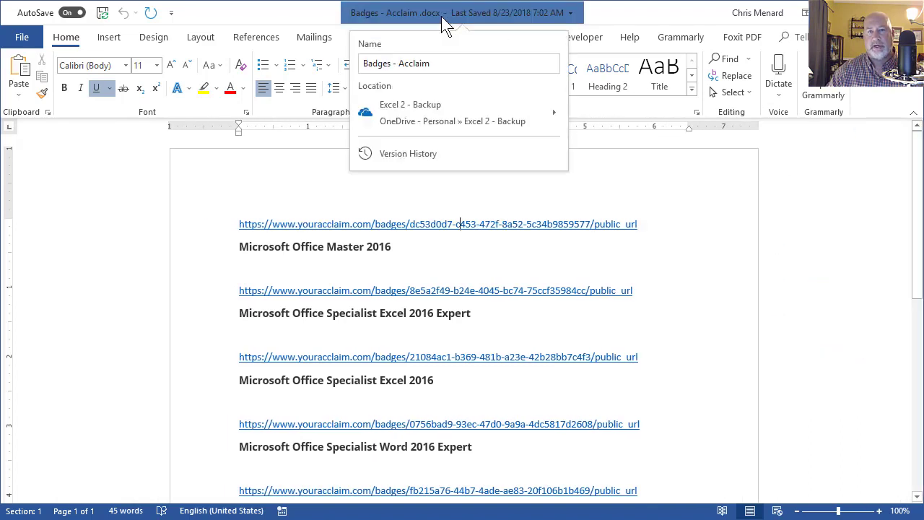
left_click(411, 63)
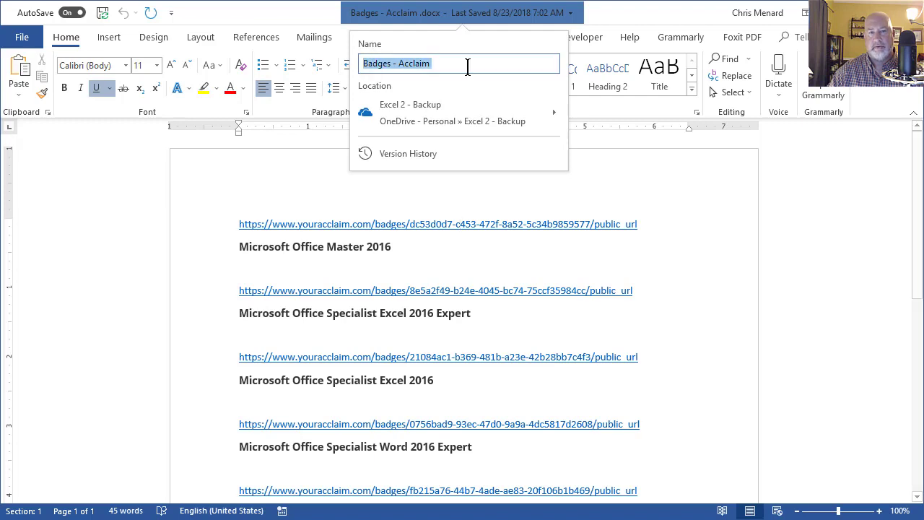
left_click(481, 71)
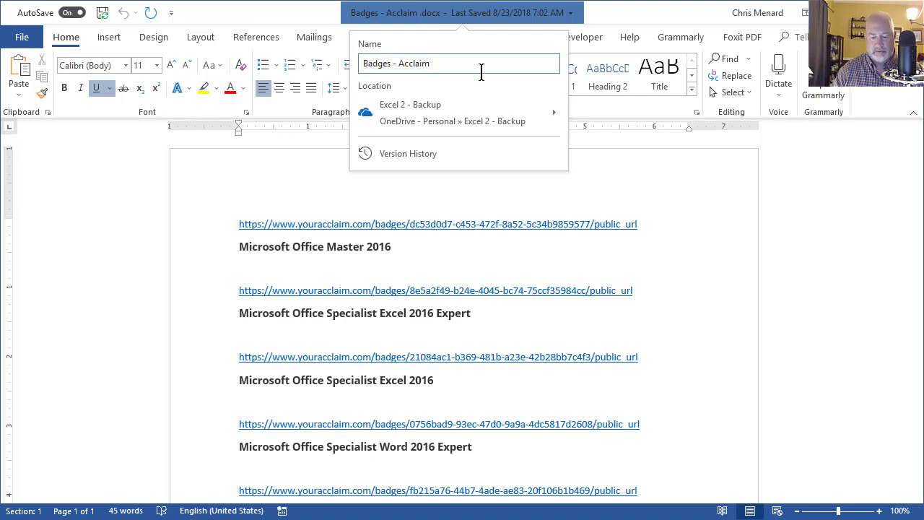
type("-Microsoft O")
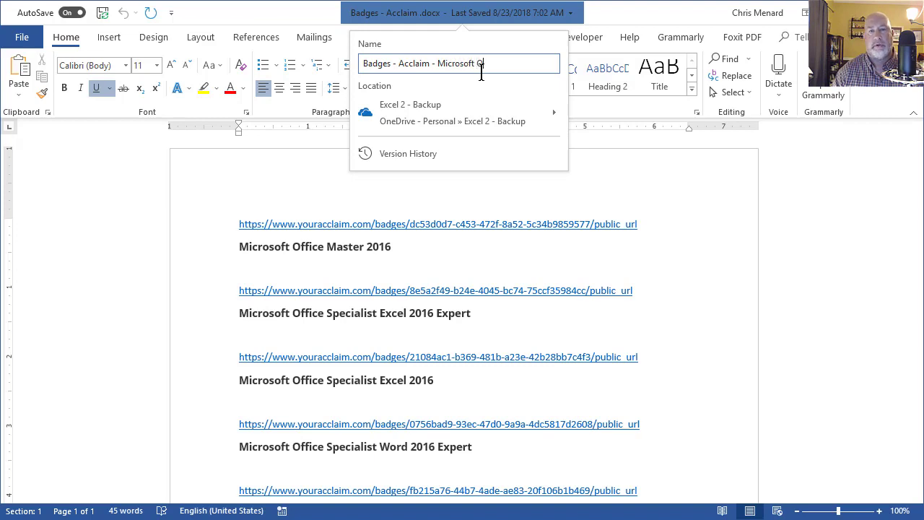
type("ce 2016")
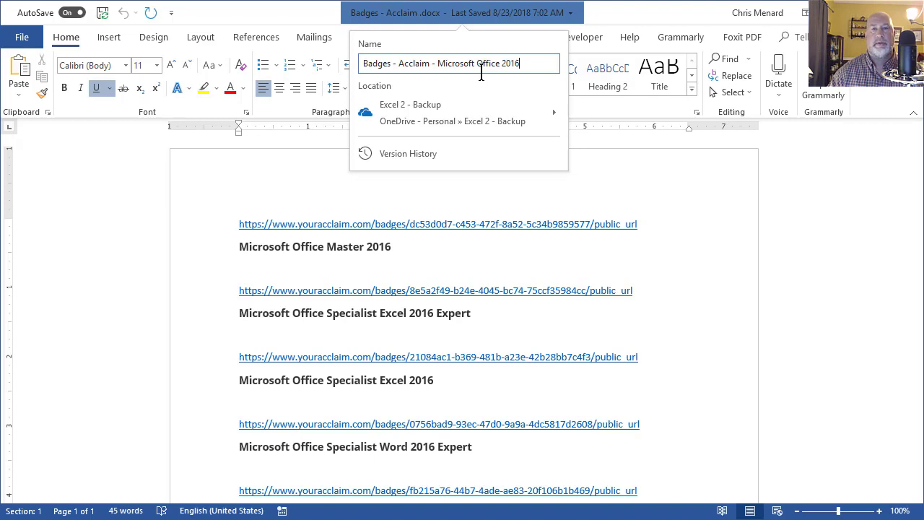
key("Return")
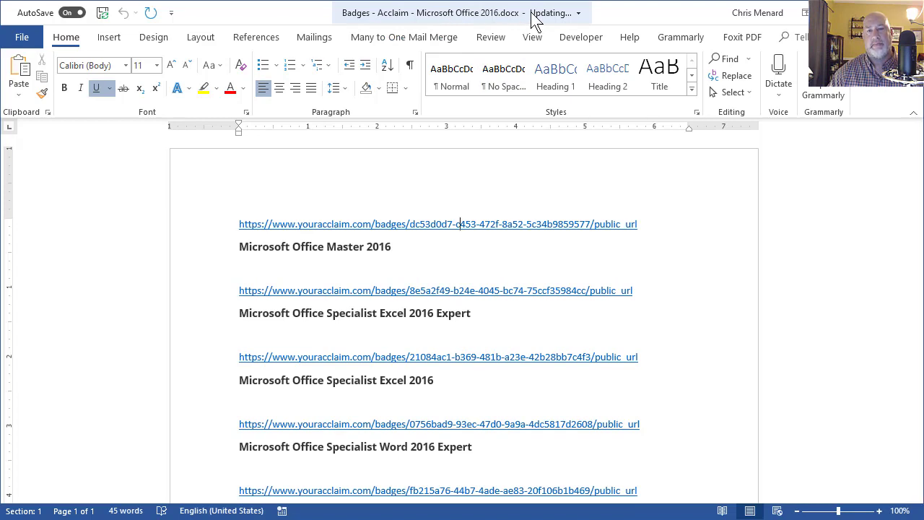
left_click(481, 18)
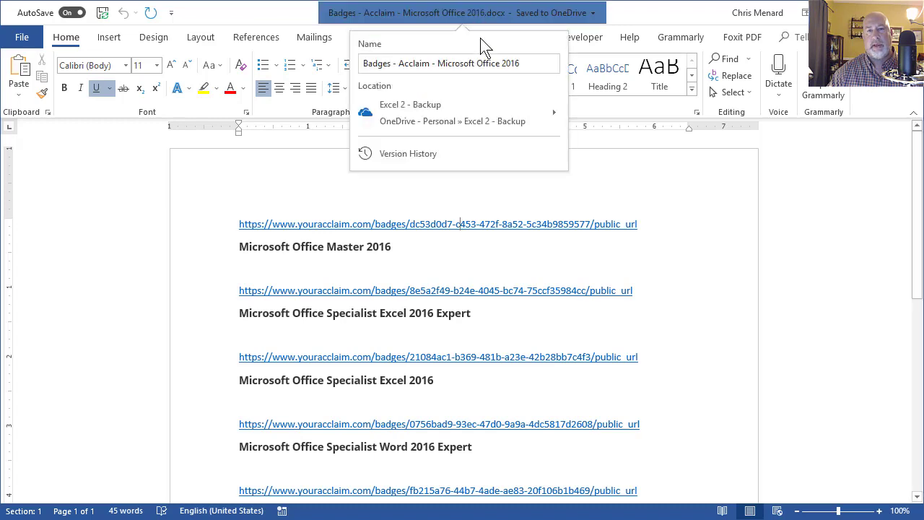
left_click(433, 155)
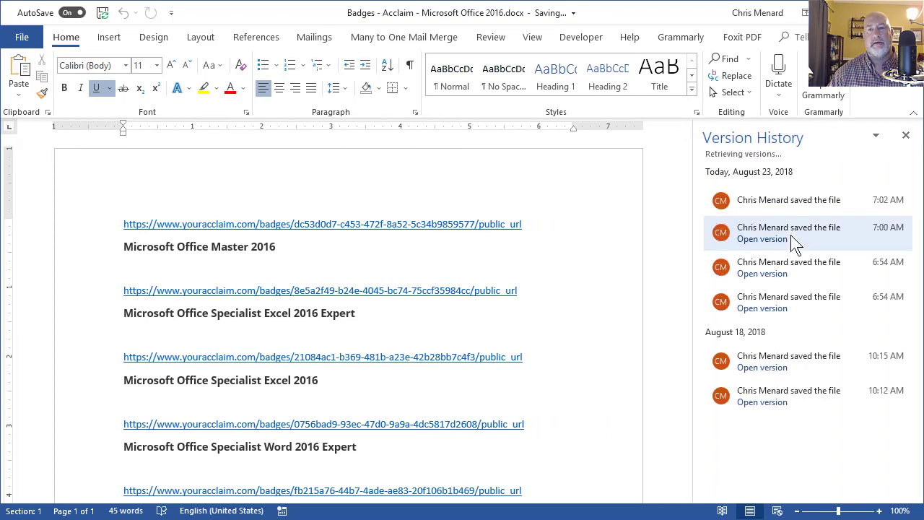
left_click(906, 135)
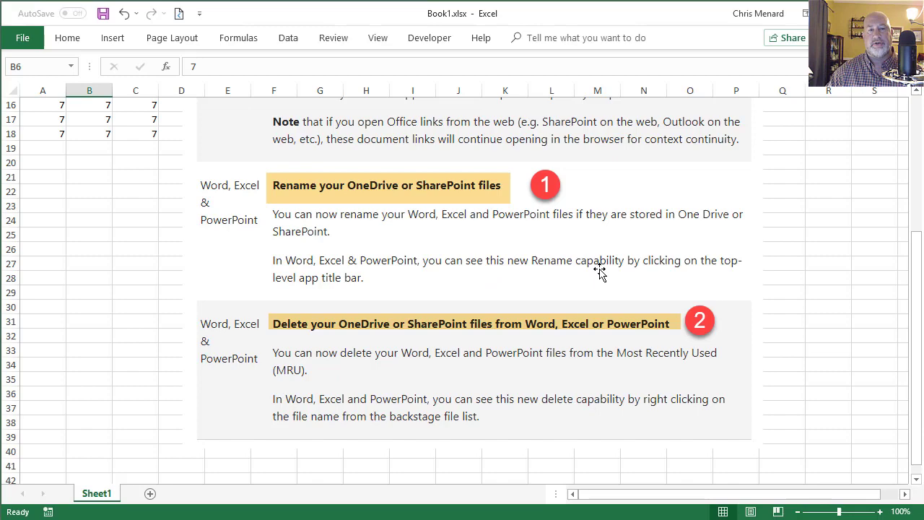
- Scroll the Excel notes back up to the Version 1809 heading at row 1
scroll(600, 271, "up", 5)
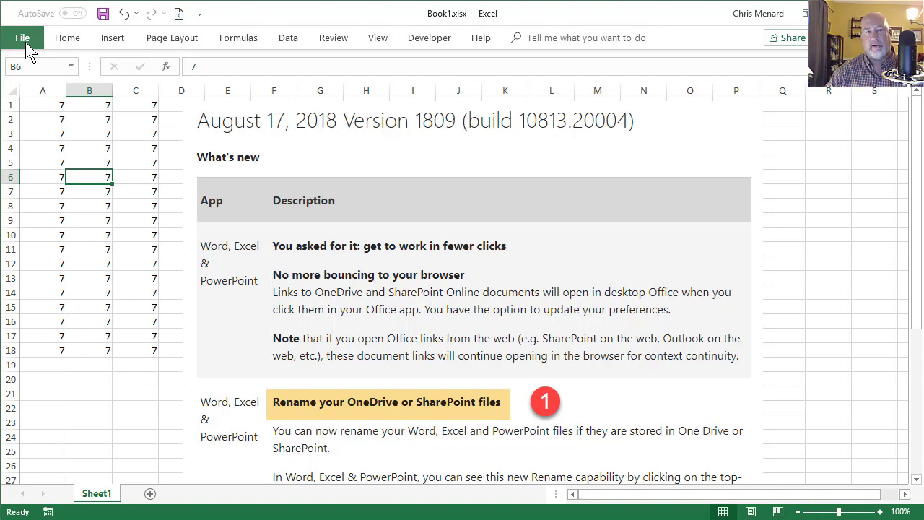
left_click(27, 41)
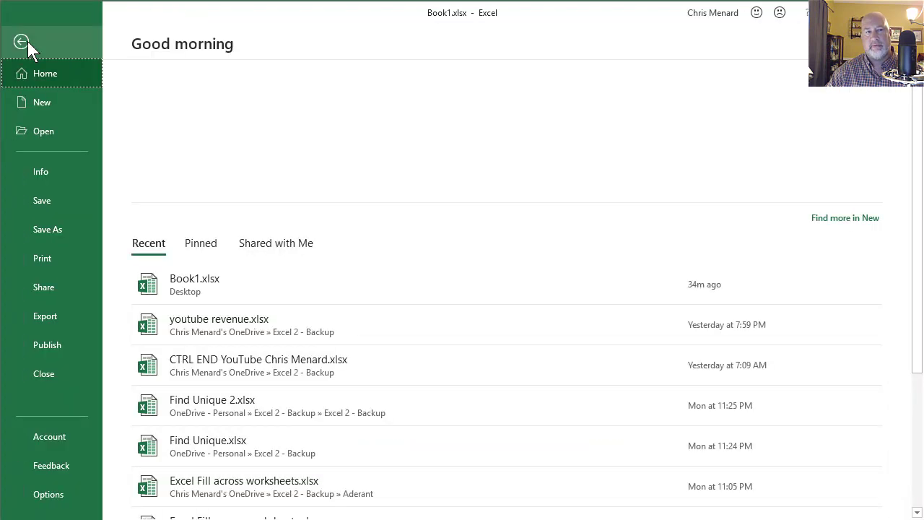
left_click(49, 437)
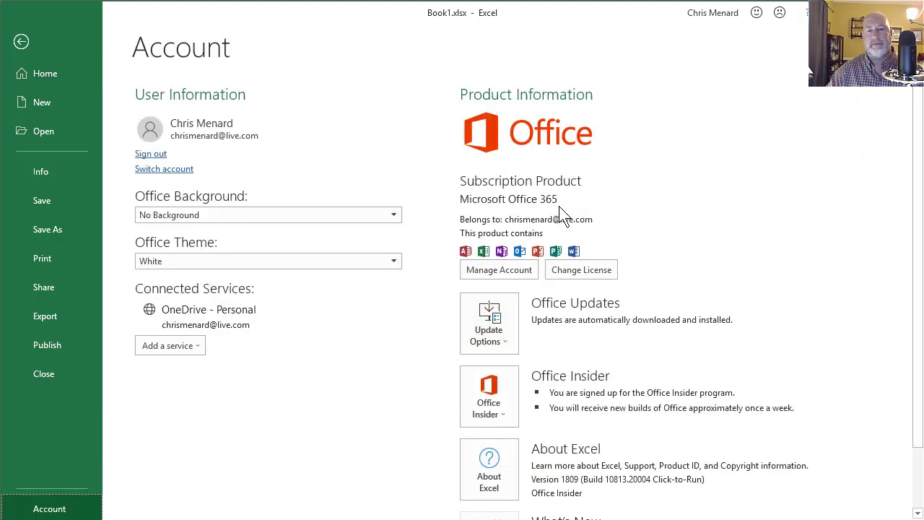
scroll(556, 206, "down", 2)
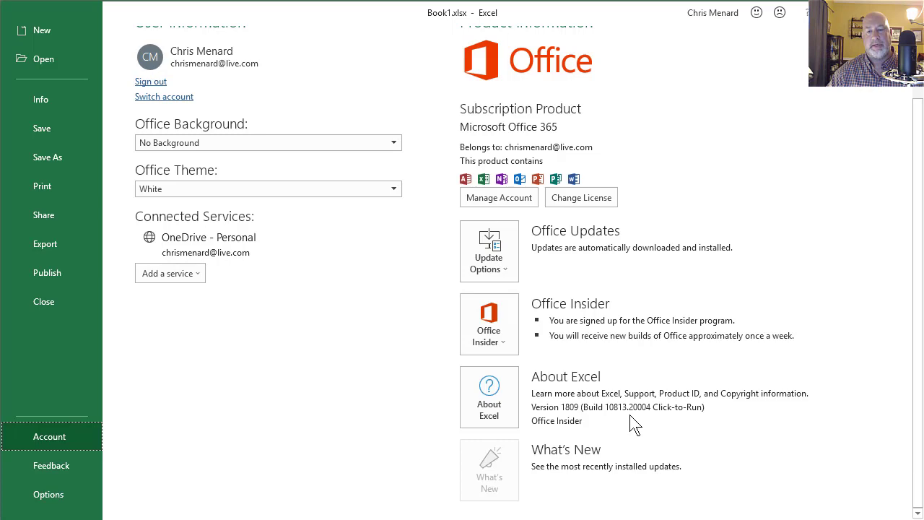
scroll(58, 47, "up", 2)
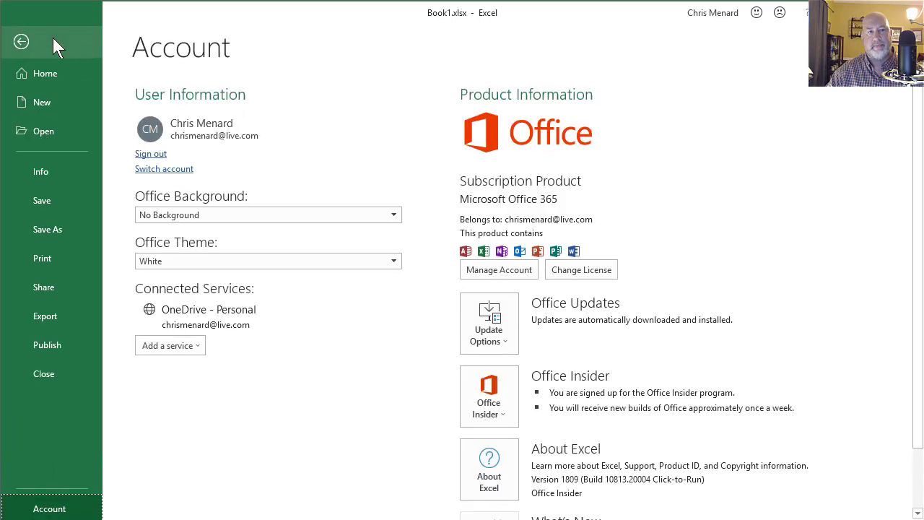
left_click(22, 42)
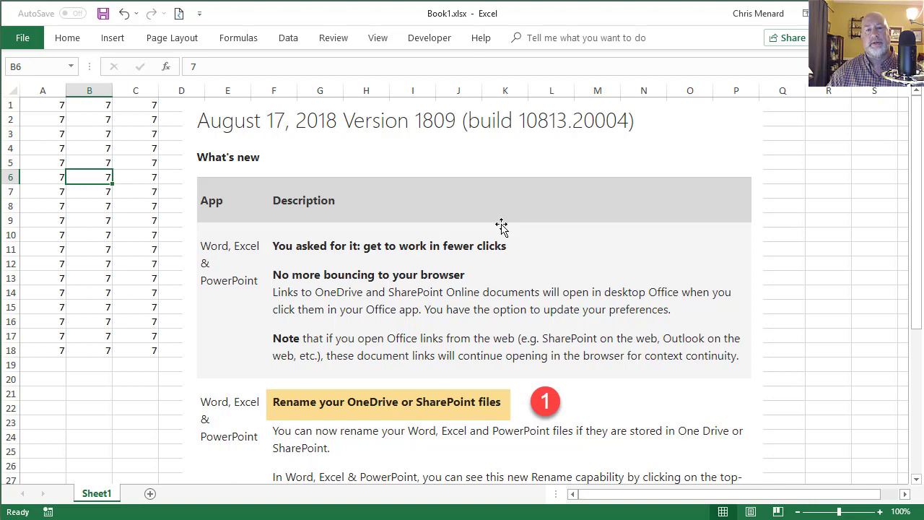
- Scroll the Excel notes down about nine rows to the rename and delete OneDrive items
scroll(501, 230, "down", 3)
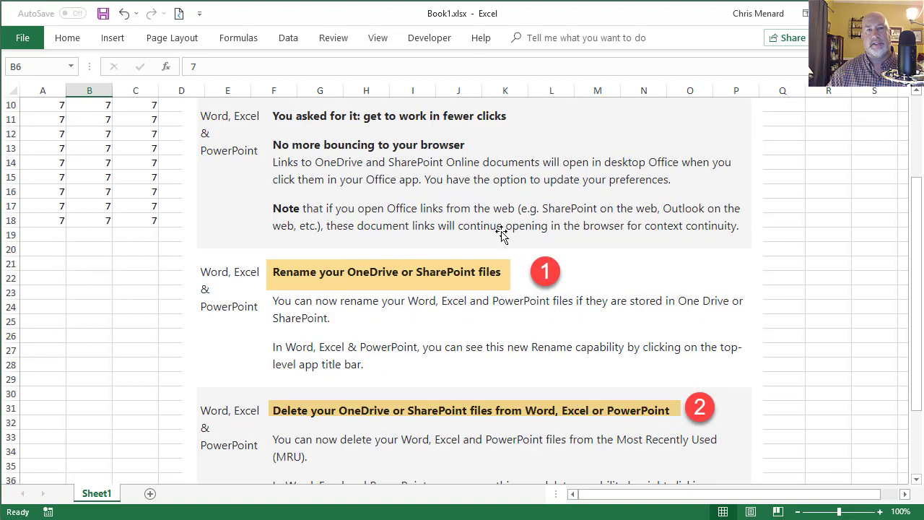